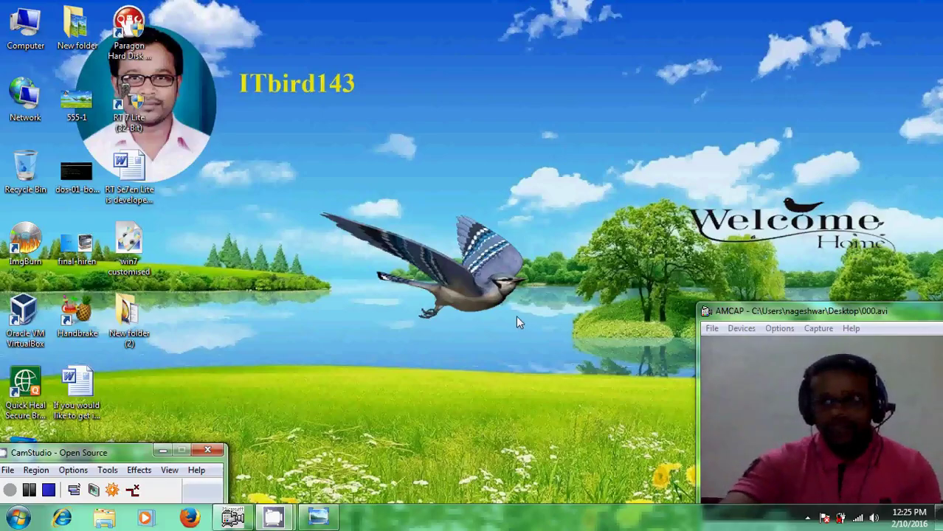
# View the ImgBurn logo and main window pictures in Windows Photo Viewer, and minimize the viewer.
pyautogui.click(320, 519)
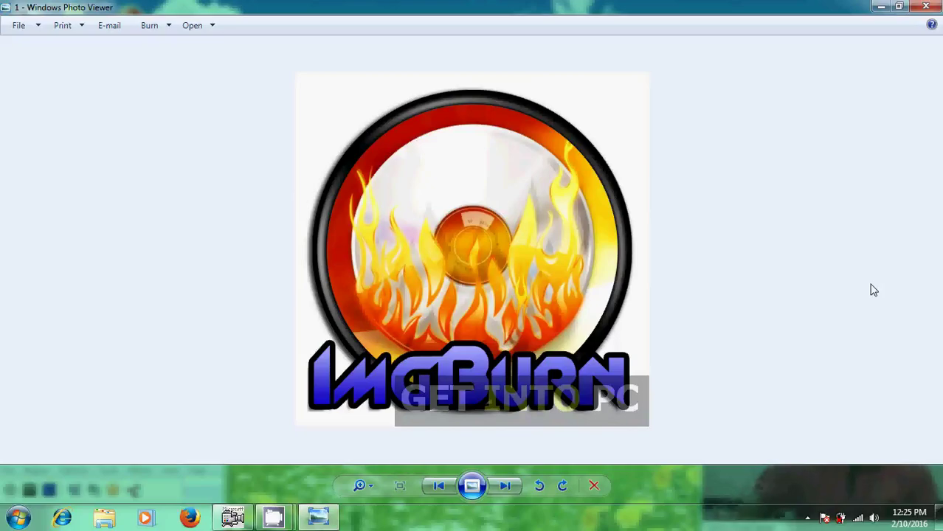
pyautogui.press('Right')
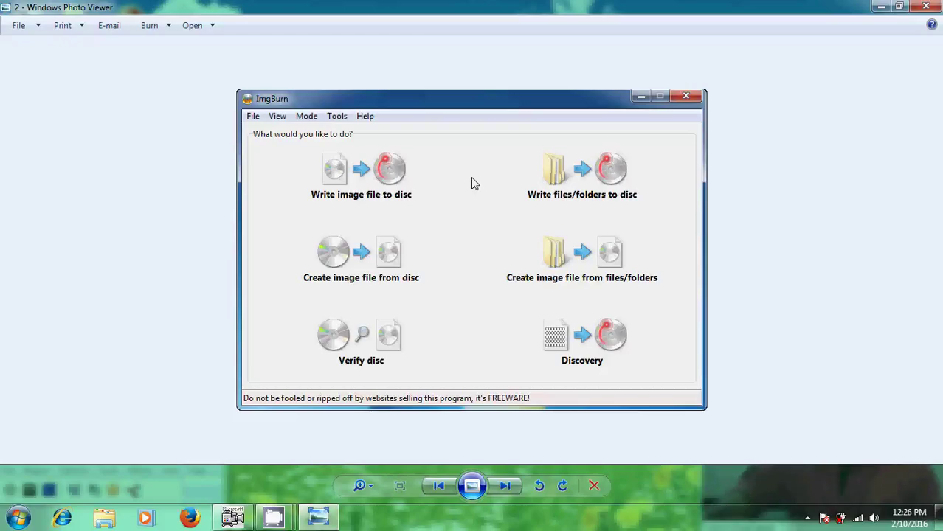
pyautogui.click(883, 7)
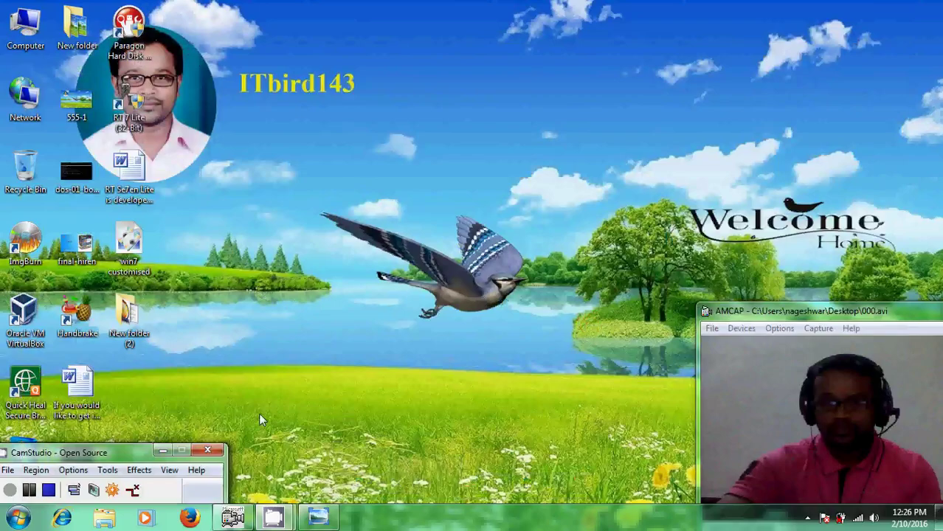
# Run ImgBurn as administrator and choose the mode for writing an image file to disc.
pyautogui.rightClick(25, 250)
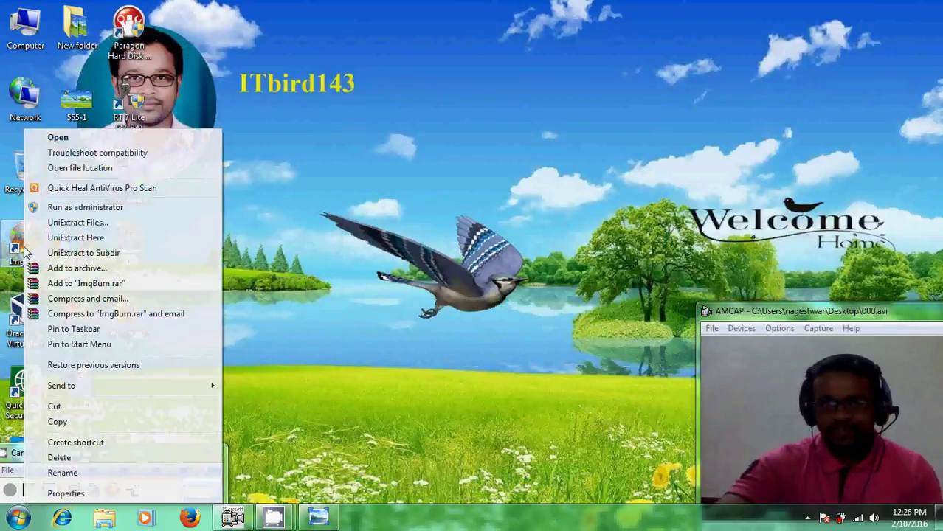
pyautogui.click(132, 209)
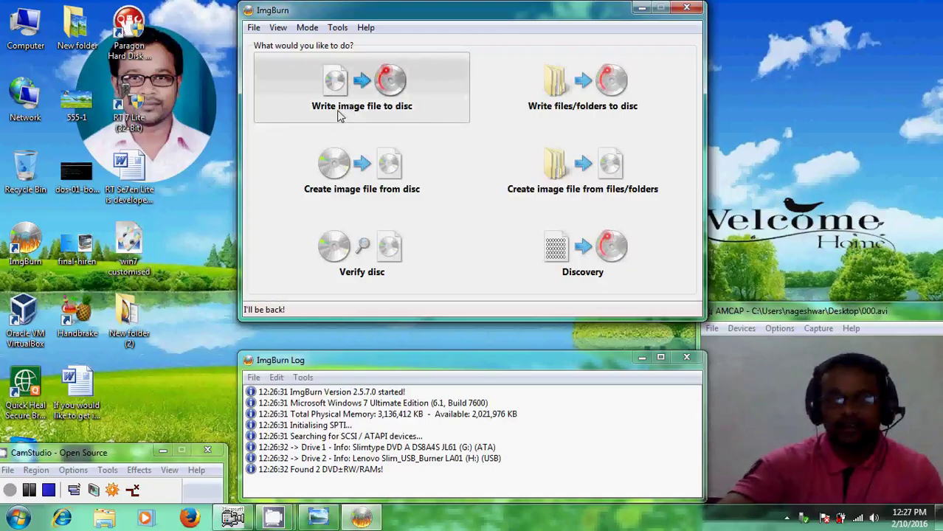
pyautogui.click(370, 87)
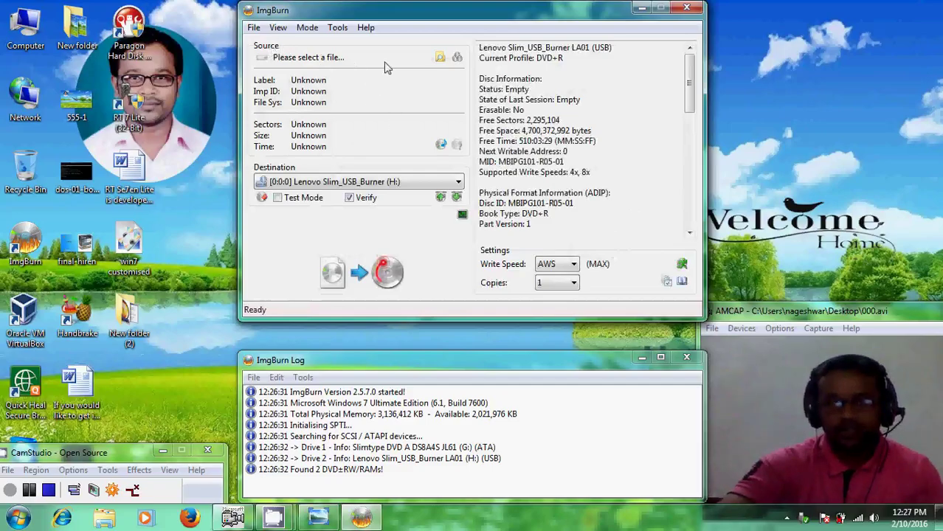
# Load the win7 customised ISO file from the Desktop as the source image.
pyautogui.click(441, 58)
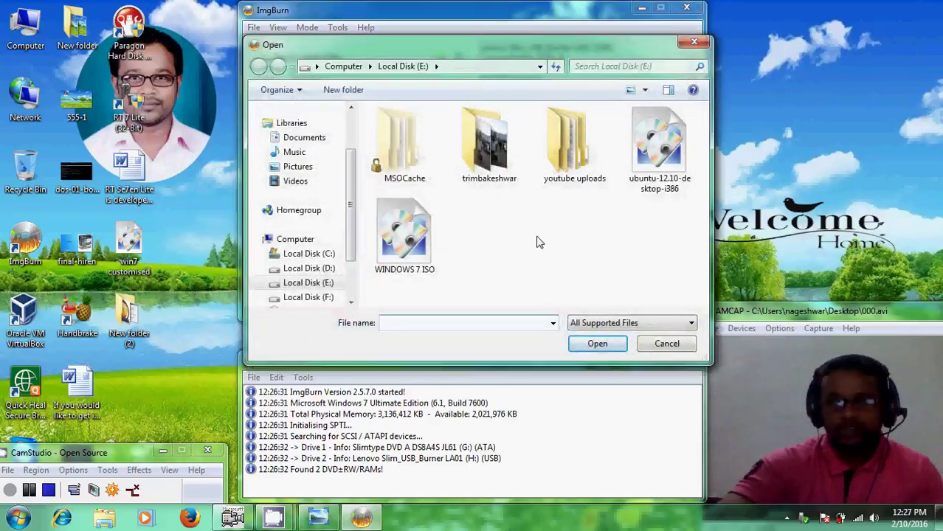
pyautogui.scroll(2, 353, 228)
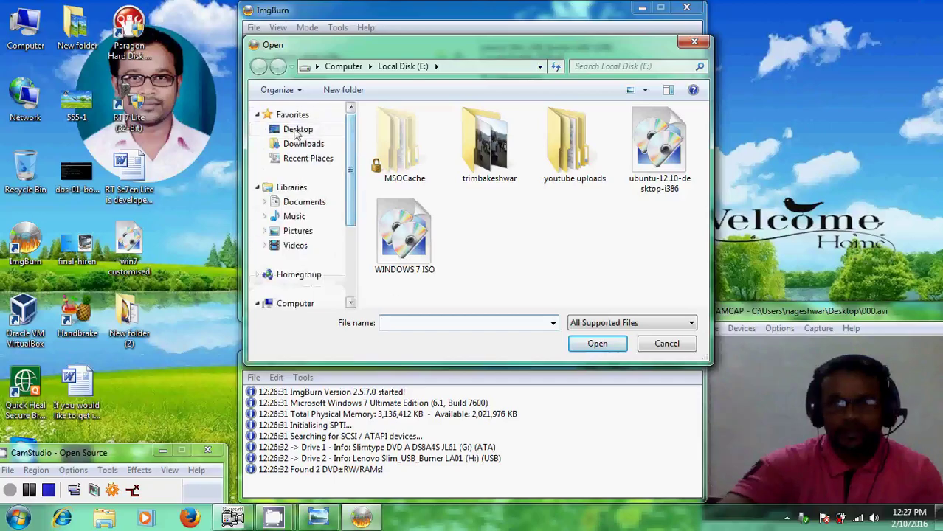
pyautogui.click(299, 129)
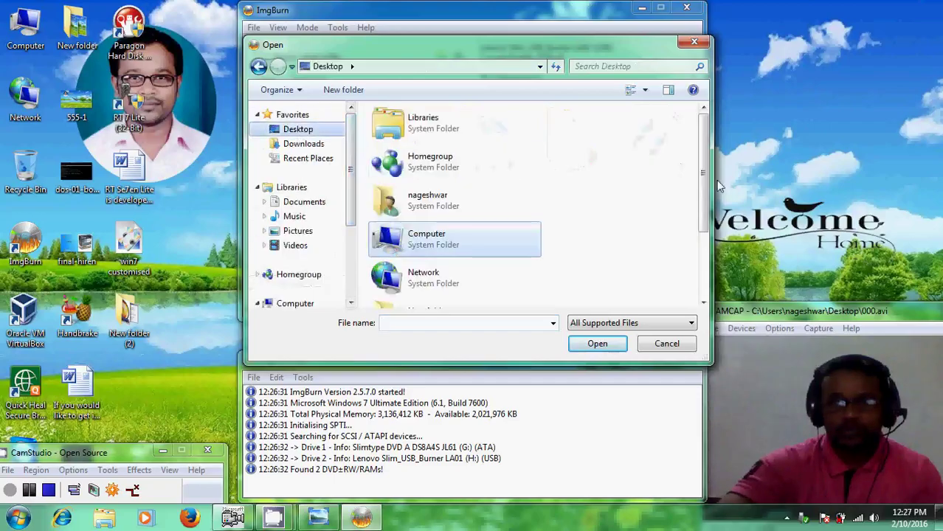
pyautogui.moveTo(701, 169); pyautogui.dragTo(708, 234)
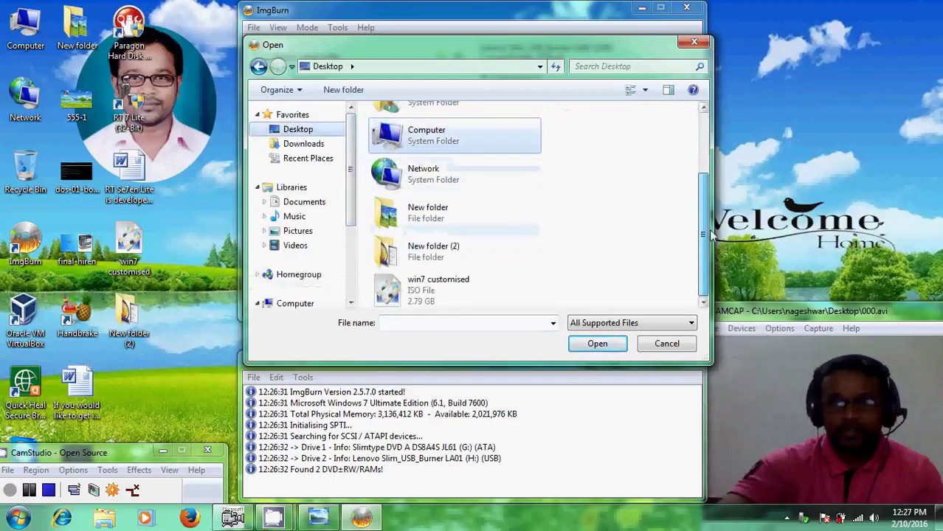
pyautogui.click(448, 301)
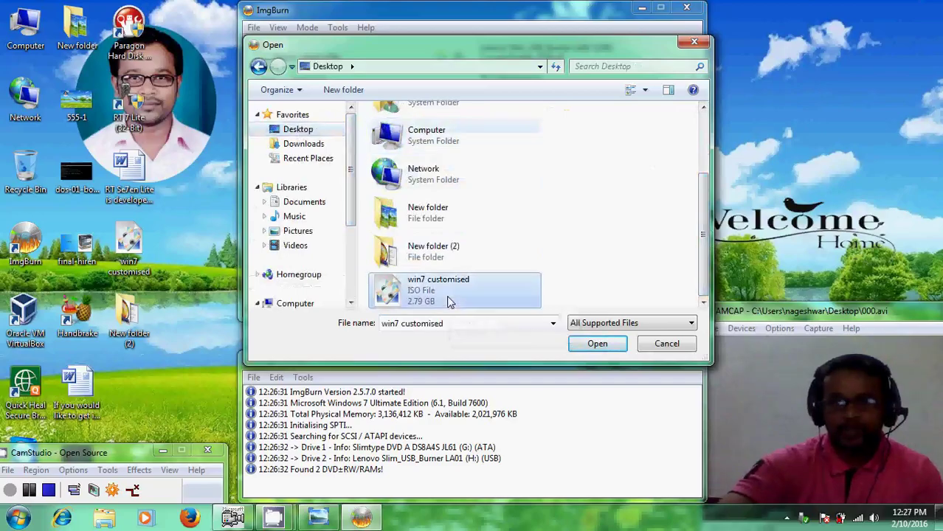
pyautogui.click(591, 343)
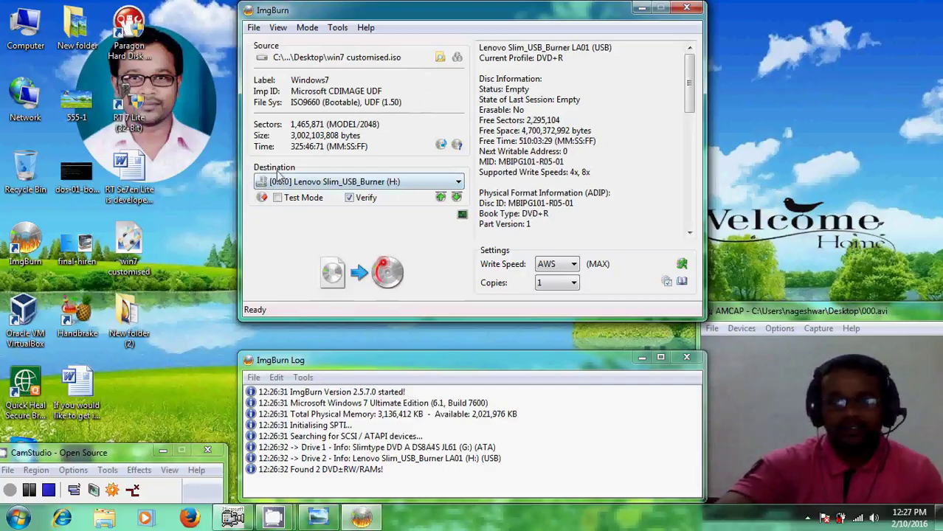
# Burn the image to the Lenovo Slim_USB_Burner (H:) drive with the write speed set to MAX.
pyautogui.click(459, 182)
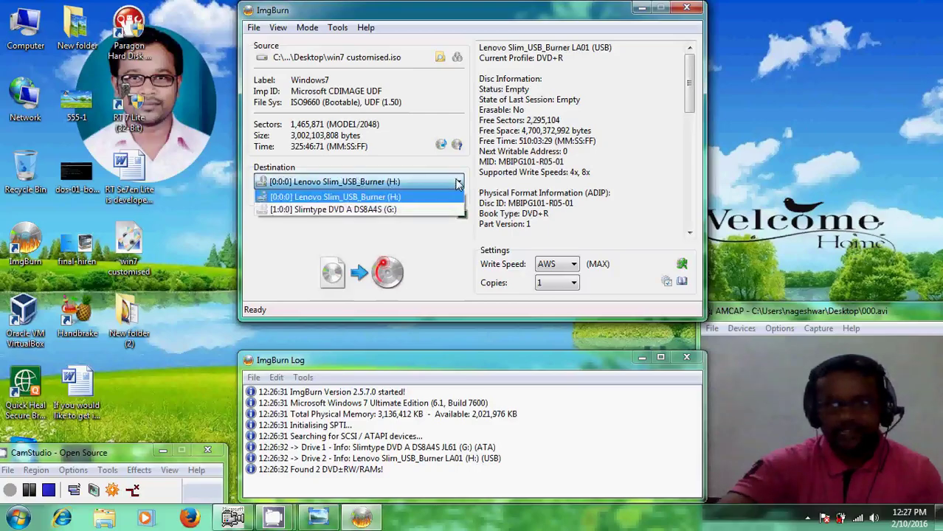
pyautogui.click(423, 199)
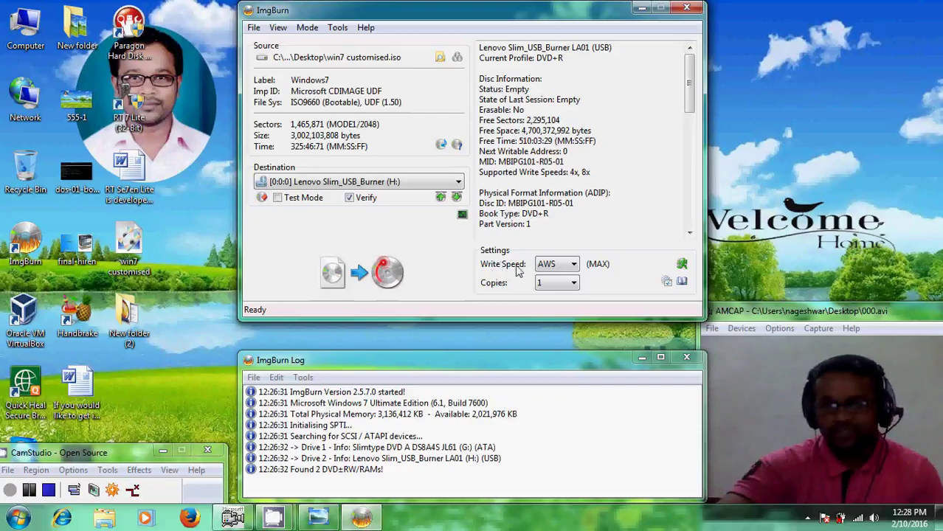
pyautogui.click(574, 265)
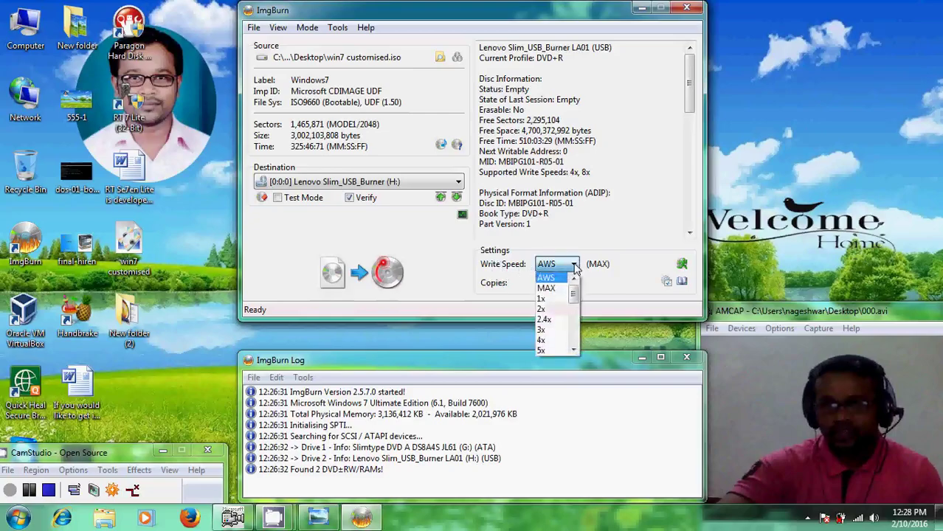
pyautogui.click(547, 289)
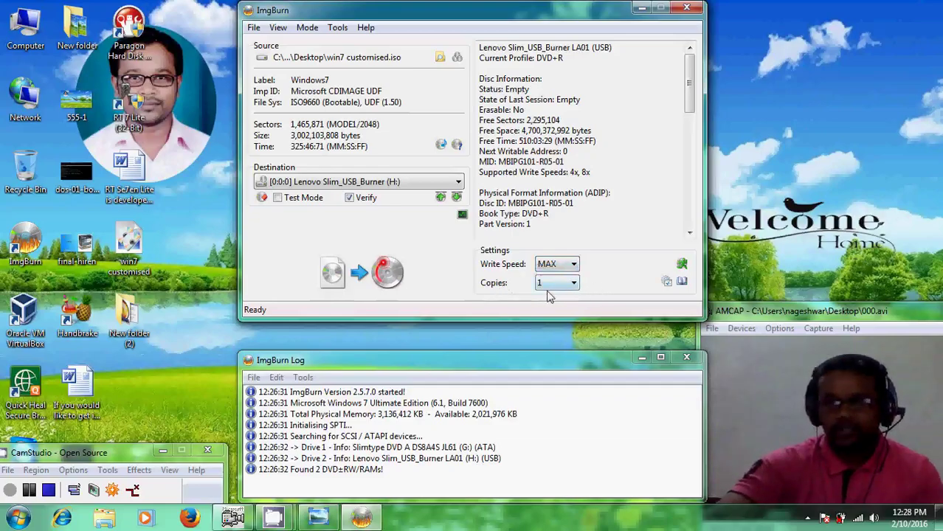
pyautogui.click(363, 273)
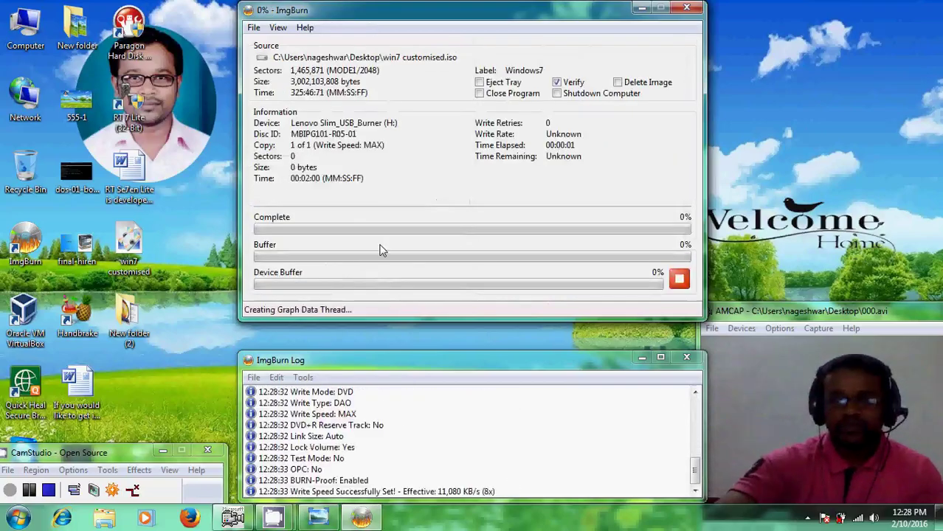
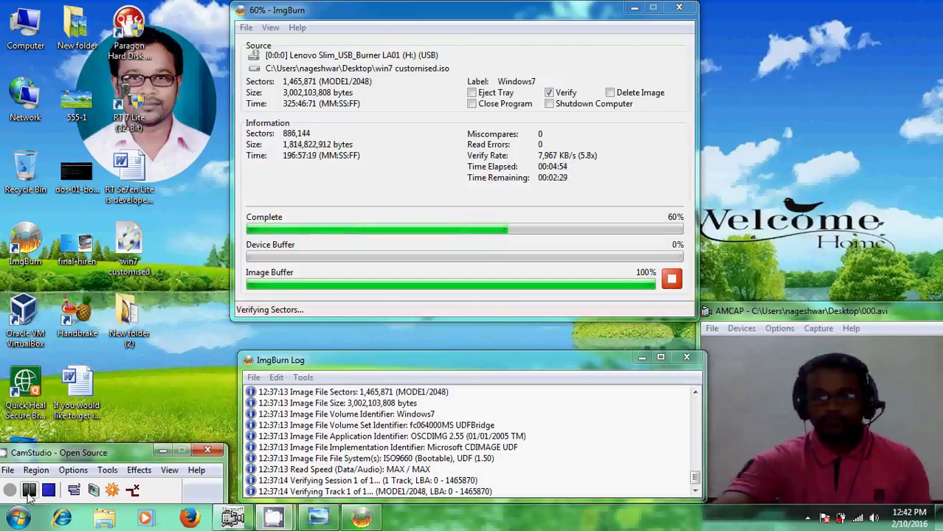
pyautogui.click(28, 491)
pyautogui.click(9, 491)
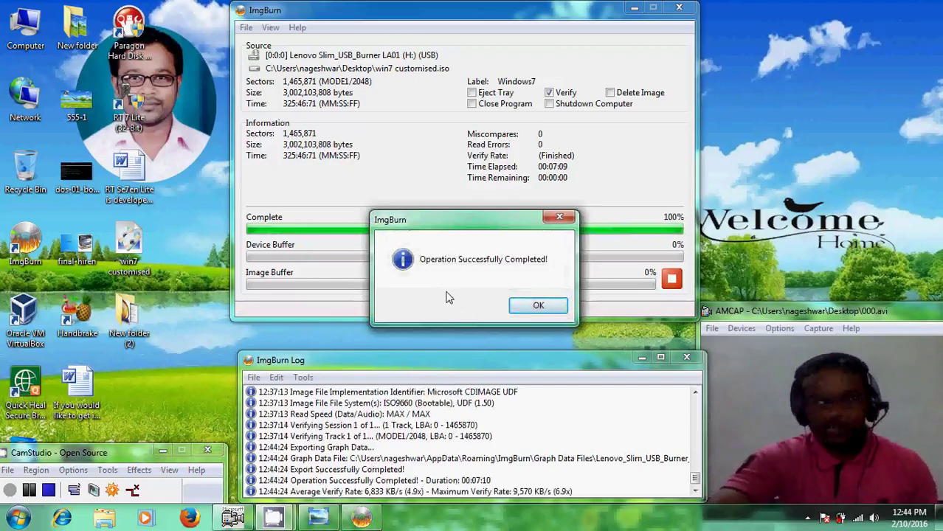
# Acknowledge the completed burn and close ImgBurn, including a refresh of the desktop.
pyautogui.click(547, 307)
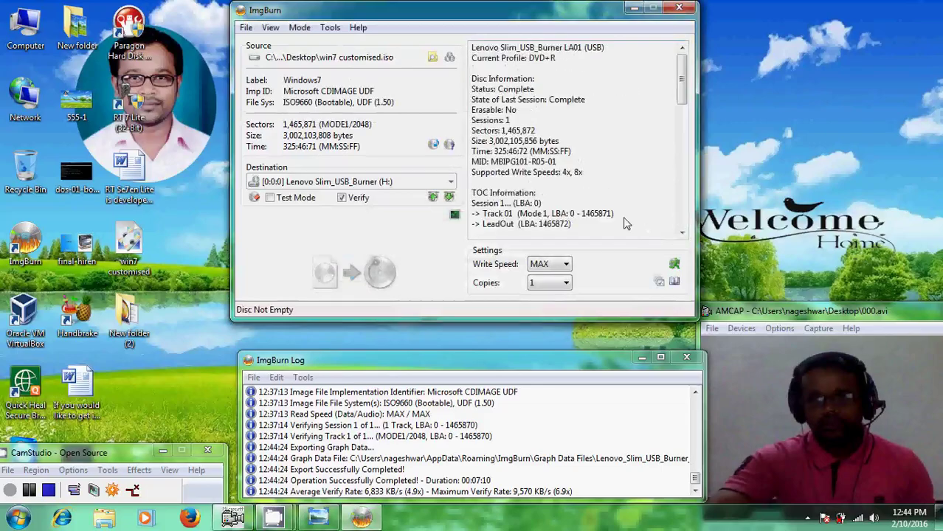
pyautogui.click(688, 7)
pyautogui.rightClick(467, 146)
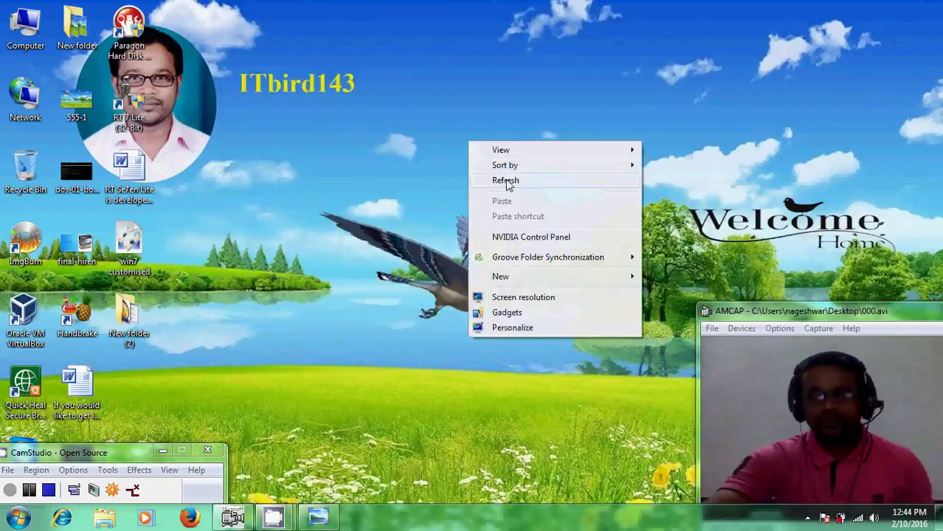
pyautogui.click(508, 184)
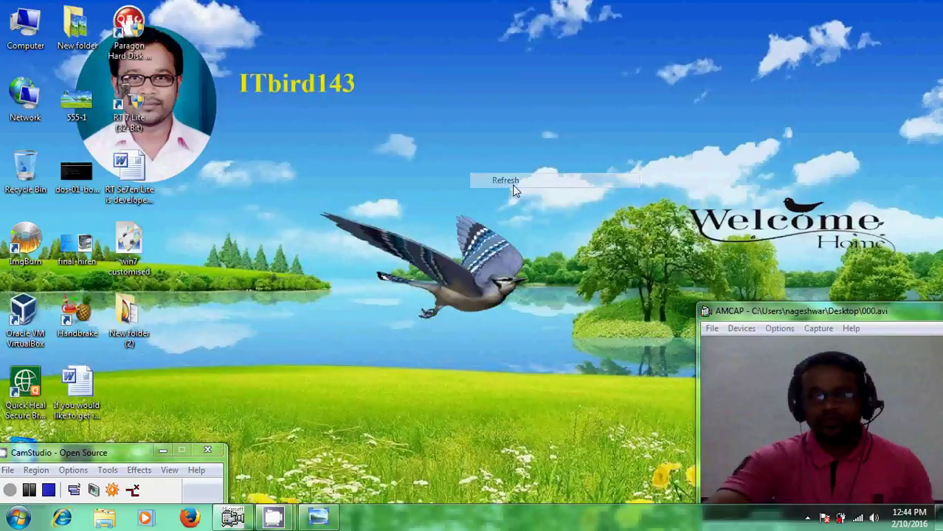
# Check the burned disc among the drives in the Computer window, dismissing AutoPlay and closing the window.
pyautogui.doubleClick(25, 31)
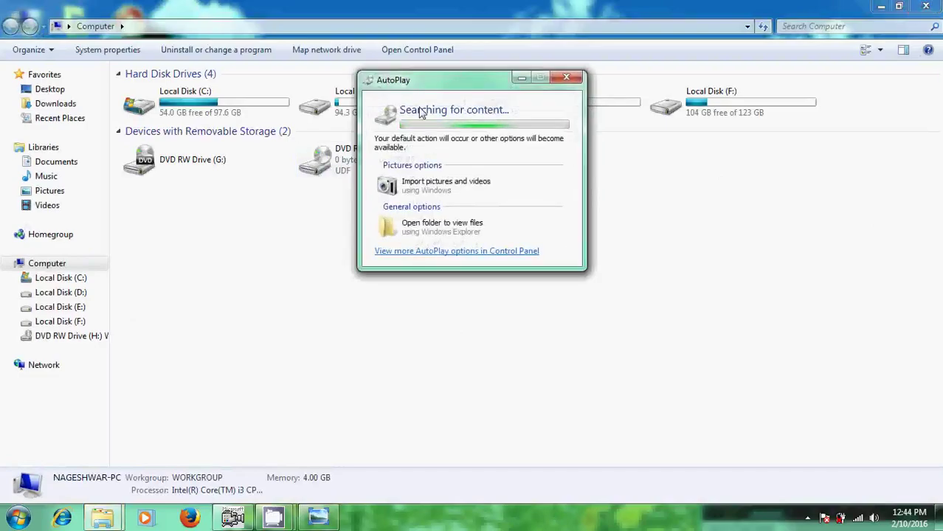
pyautogui.click(568, 80)
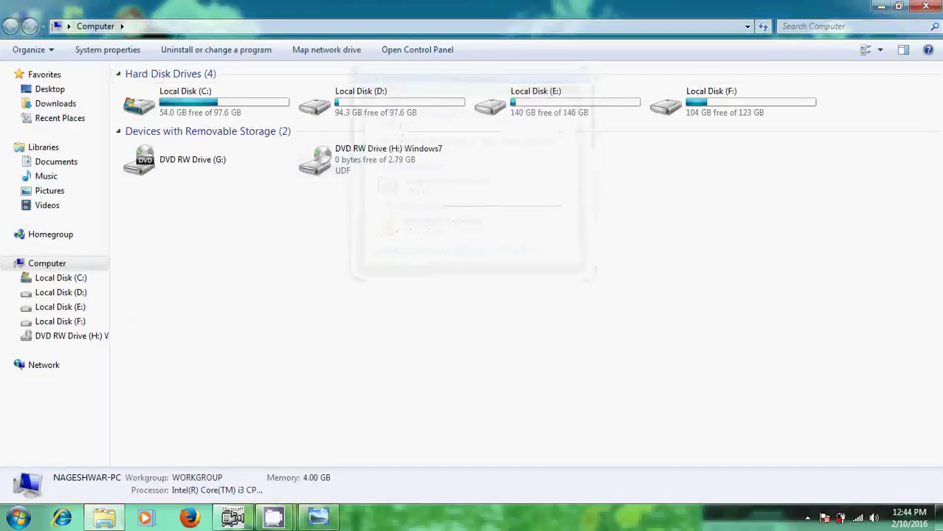
pyautogui.click(928, 5)
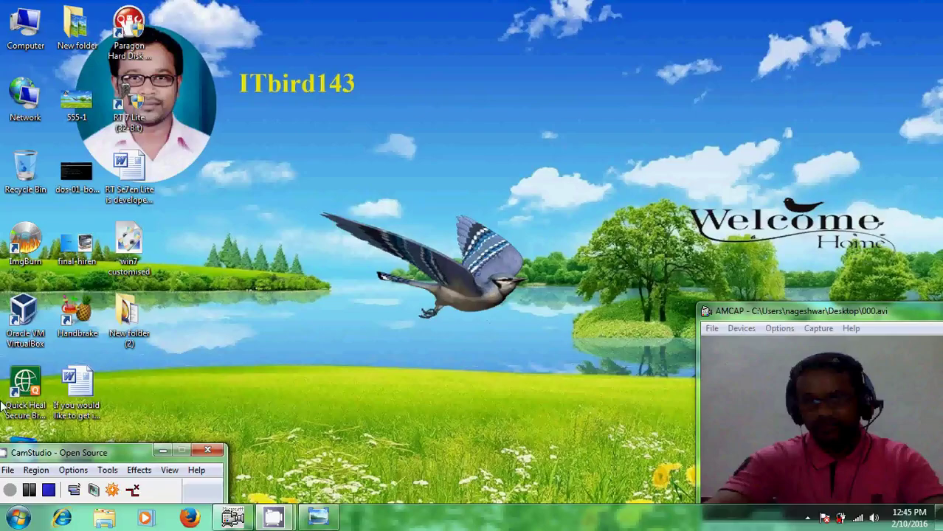
# Run Oracle VM VirtualBox as administrator and ignore the warning about inaccessible disk images.
pyautogui.rightClick(22, 317)
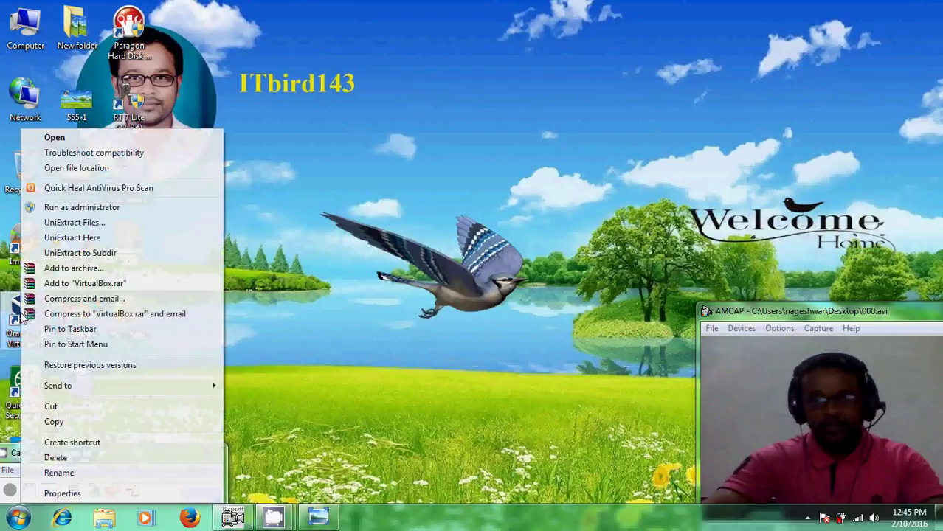
pyautogui.click(133, 208)
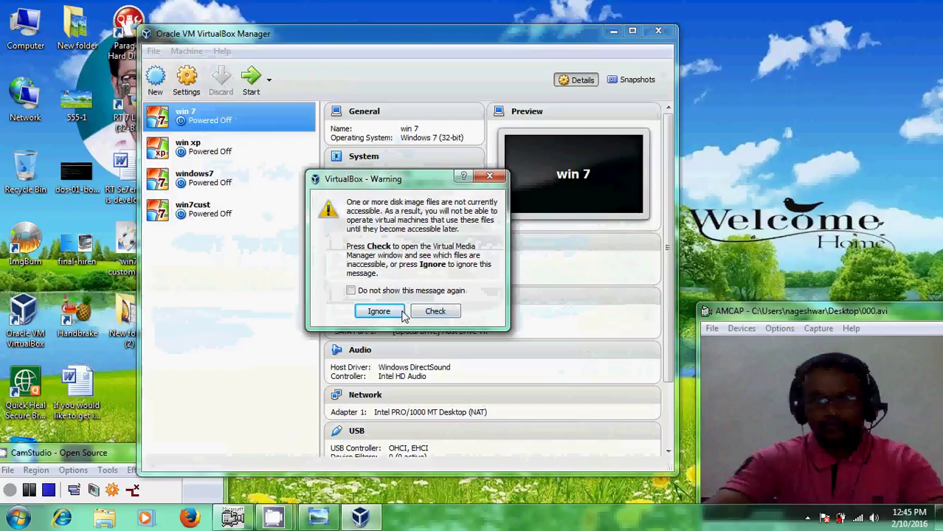
pyautogui.click(394, 312)
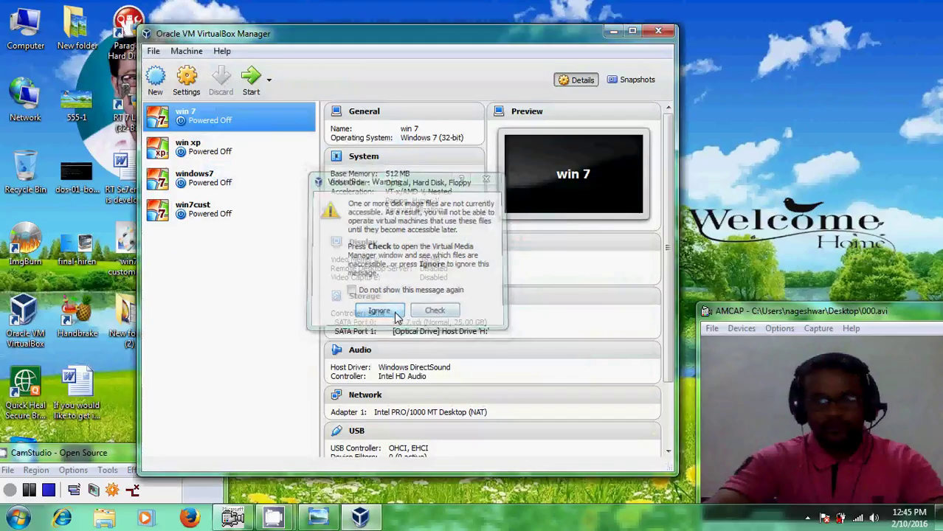
# Start a new virtual machine named win7, keeping Microsoft Windows and Windows 7 (32-bit) as its operating system.
pyautogui.click(156, 83)
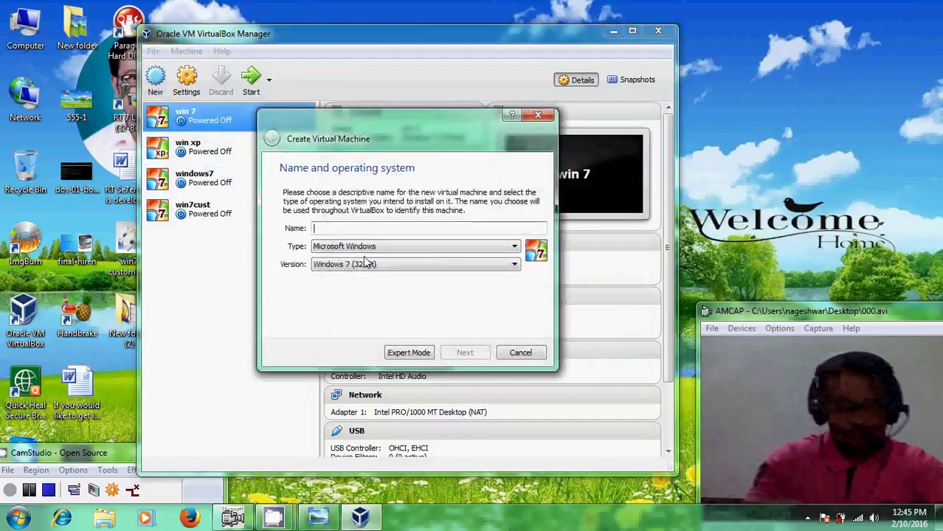
pyautogui.write('win')
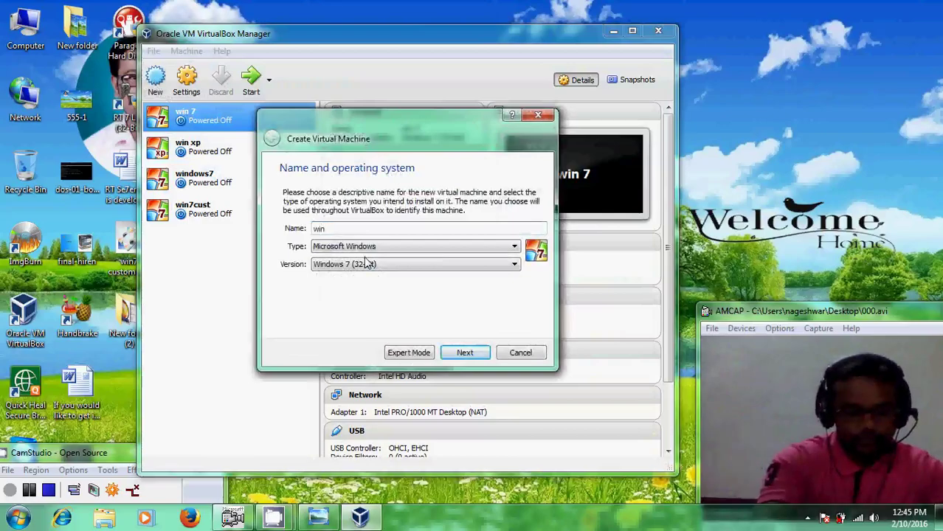
pyautogui.write('7')
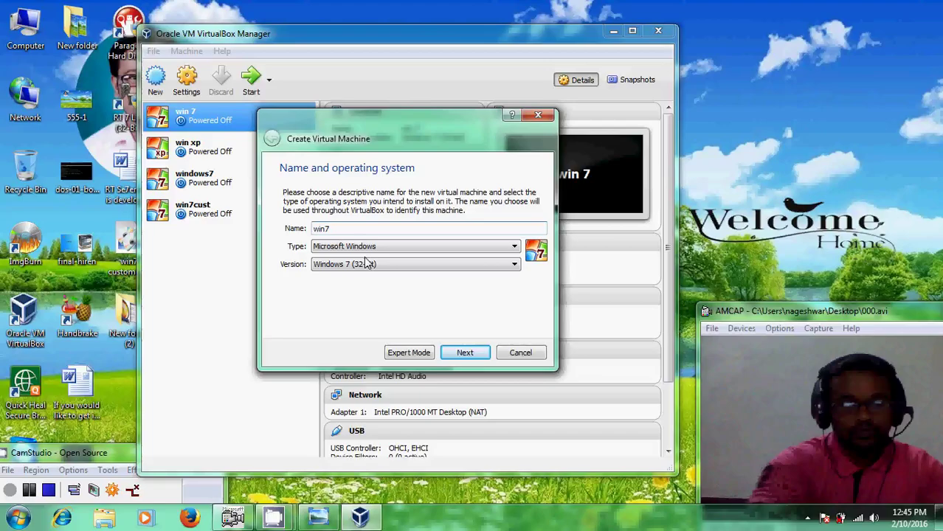
pyautogui.click(465, 353)
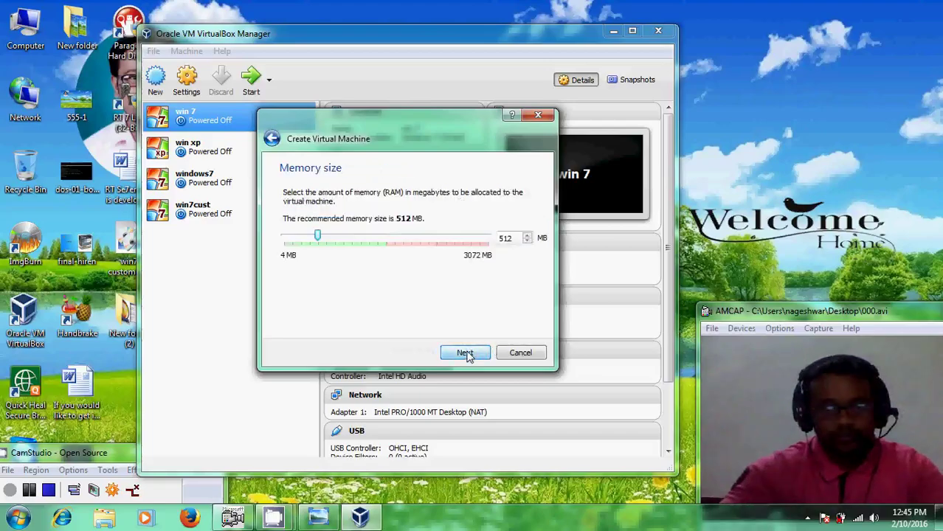
# Allocate 1812 MB of memory to the new machine and create a 25.00 GB VDI virtual hard disk named win7 for it.
pyautogui.moveTo(332, 245); pyautogui.dragTo(406, 245)
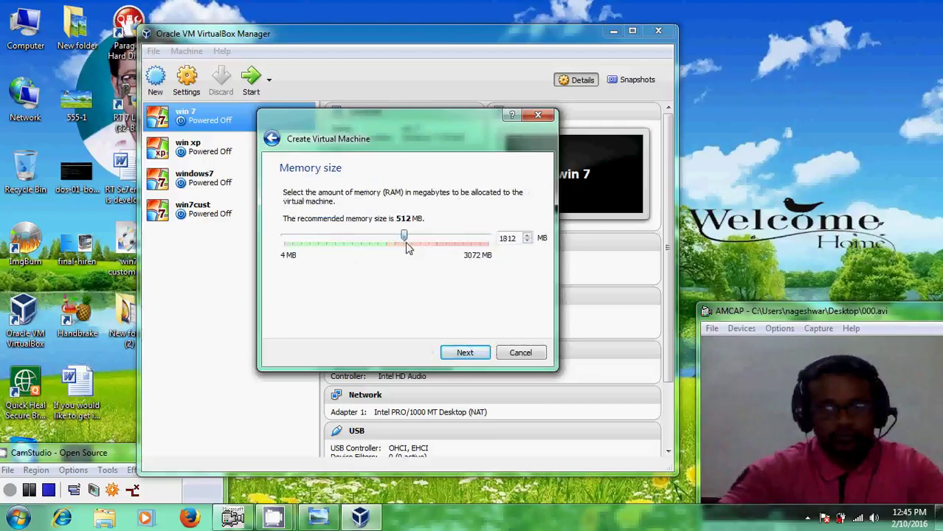
pyautogui.click(465, 354)
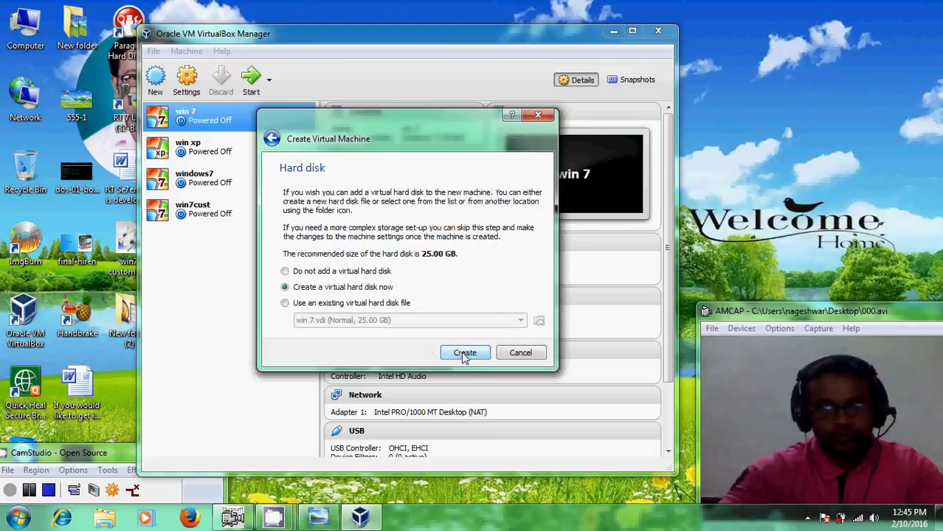
pyautogui.click(465, 354)
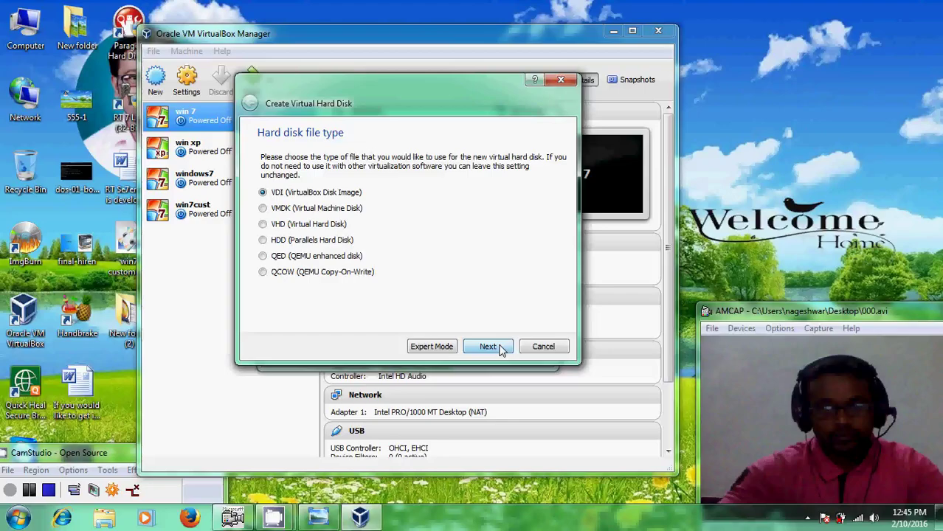
pyautogui.click(501, 350)
pyautogui.click(489, 350)
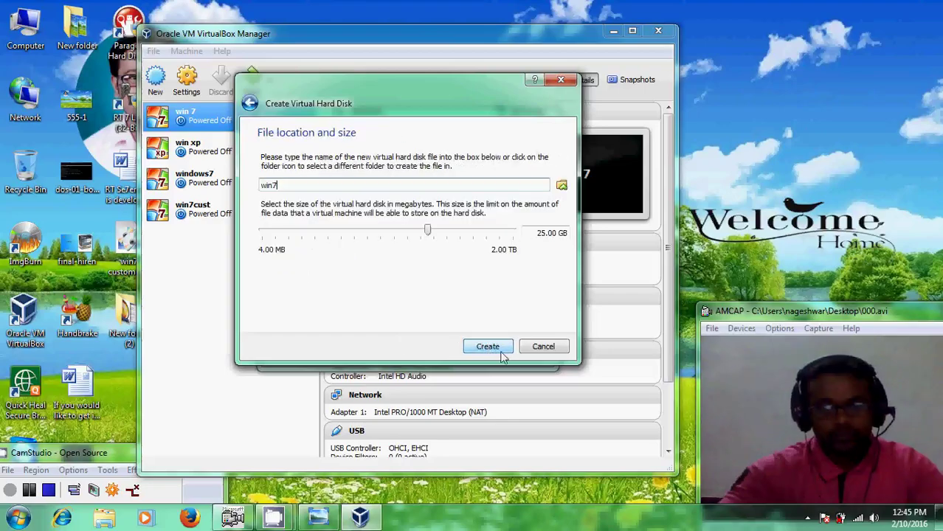
pyautogui.click(492, 350)
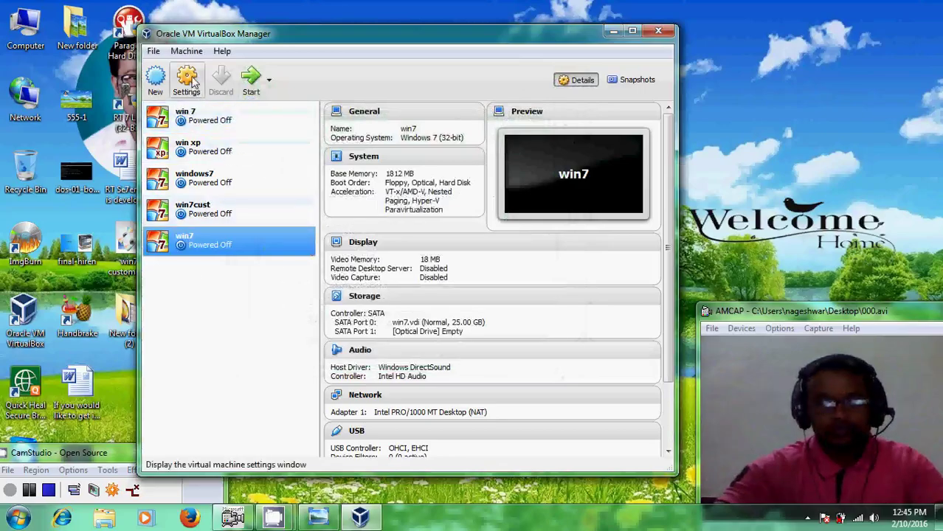
# Start the win7 virtual machine with Host Drive 'H:' as its start-up disk.
pyautogui.click(252, 82)
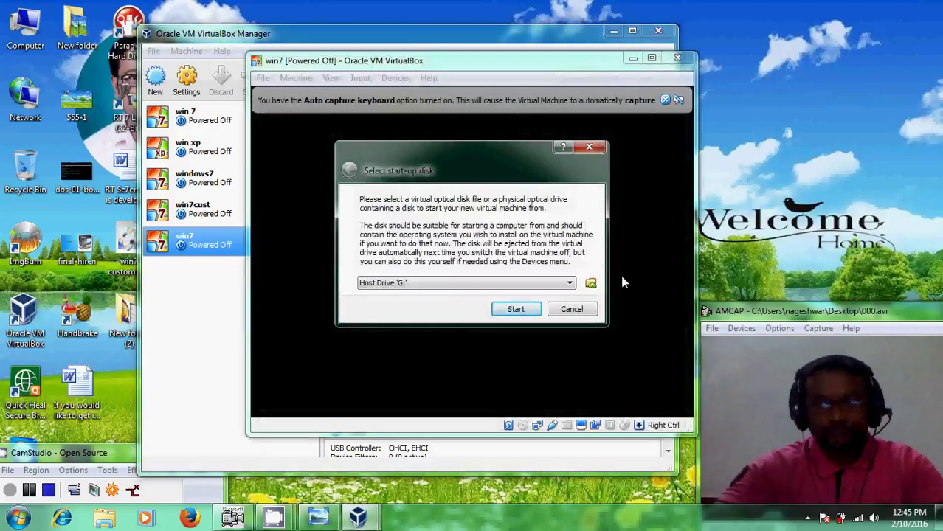
pyautogui.click(571, 285)
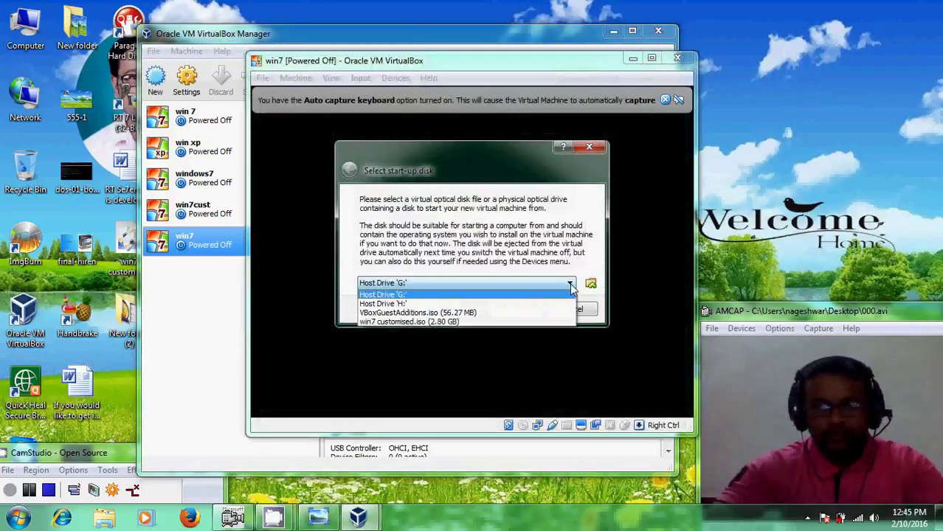
pyautogui.click(432, 306)
pyautogui.click(516, 310)
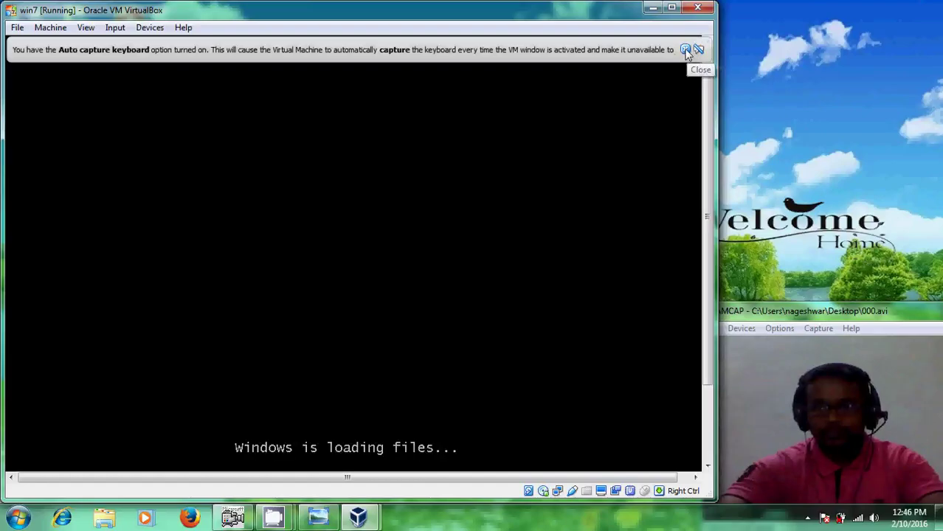
# Dismiss the auto capture keyboard notice, let Windows start loading, and minimise the virtual machine and VirtualBox Manager windows.
pyautogui.click(685, 50)
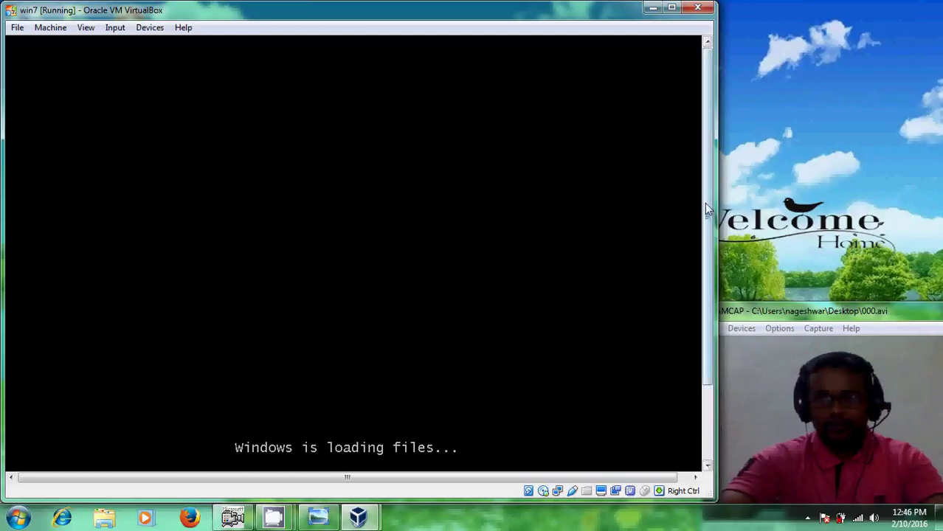
pyautogui.scroll(-3, 707, 193)
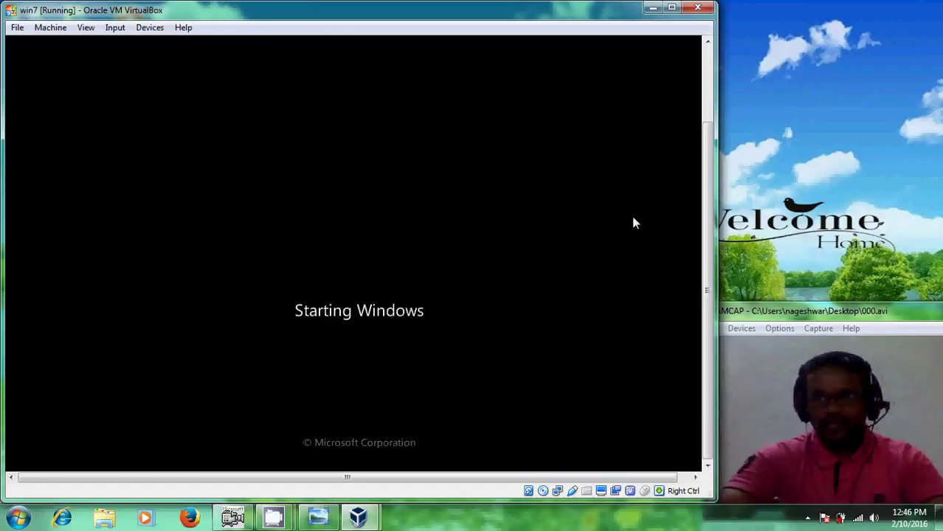
pyautogui.click(653, 11)
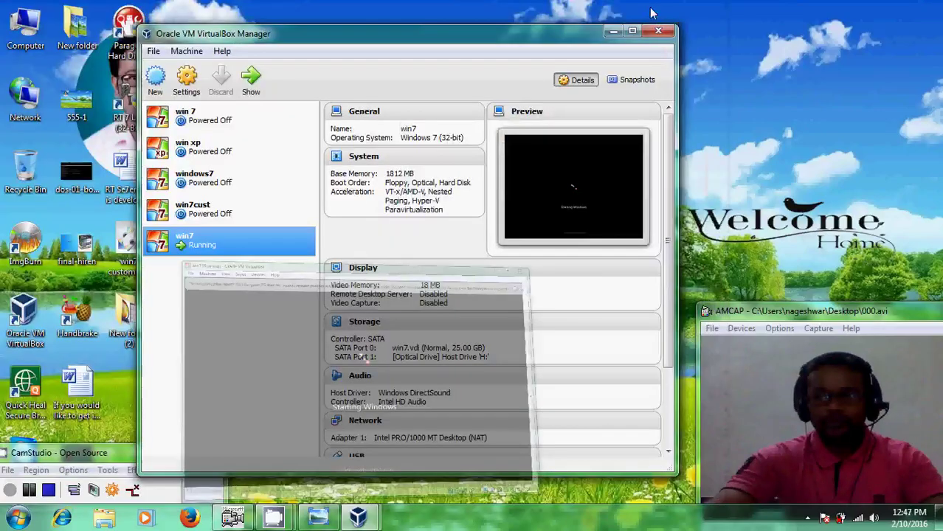
pyautogui.click(613, 32)
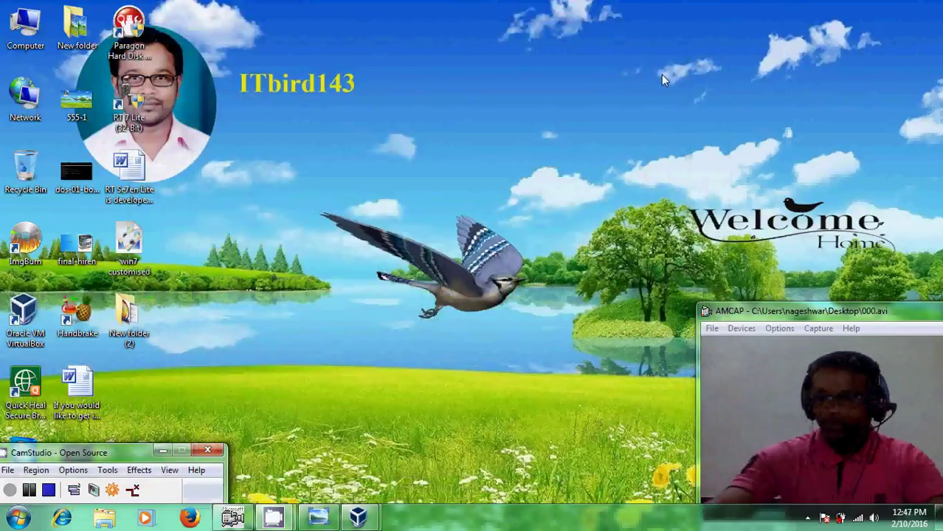